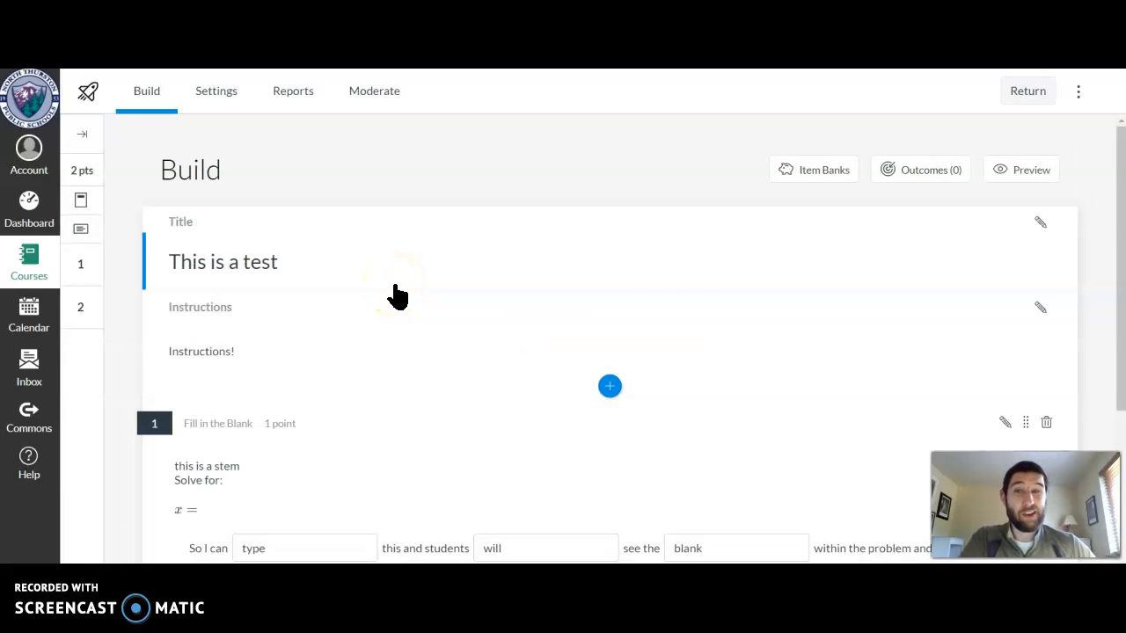
Open the first Fill in the Blank question, the one without a title, for editing
click(429, 262)
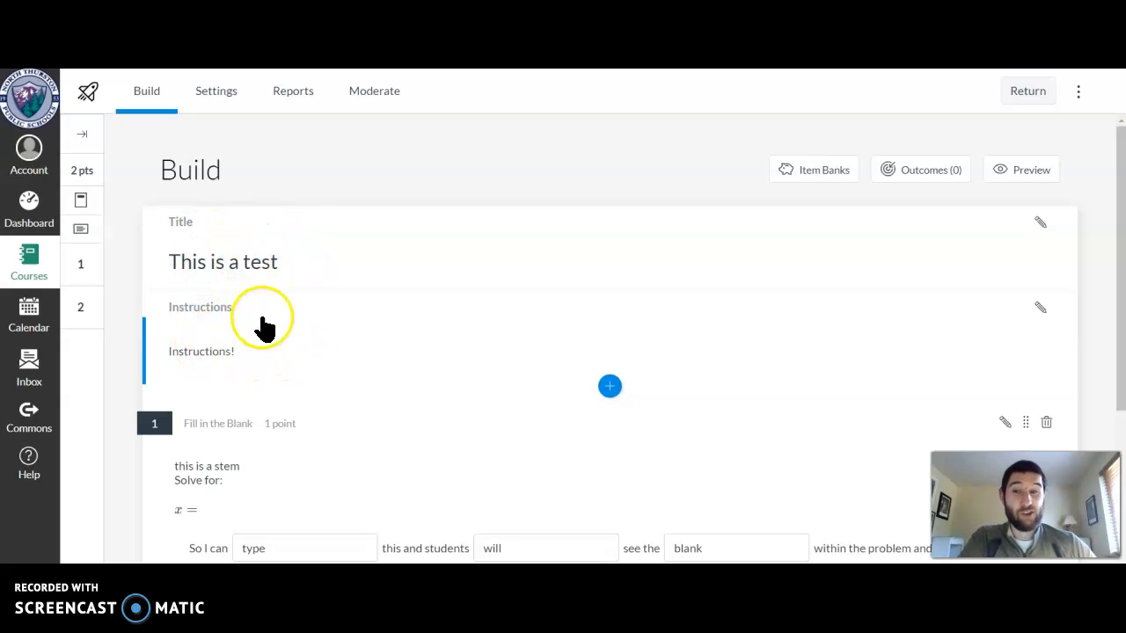
scroll(307, 316, down, 2)
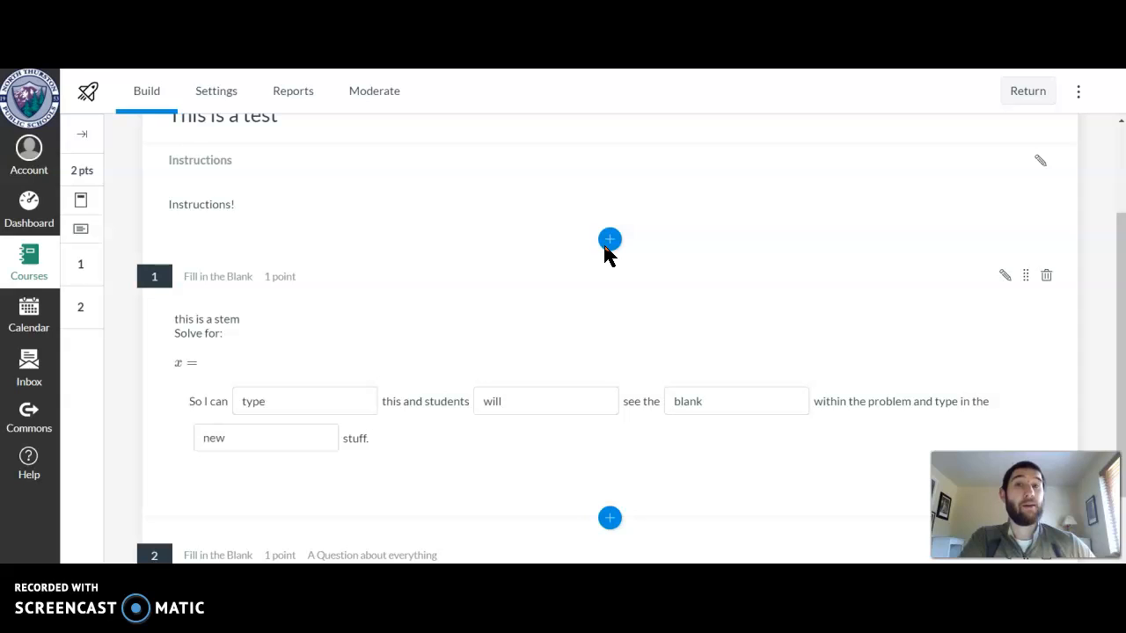
click(517, 231)
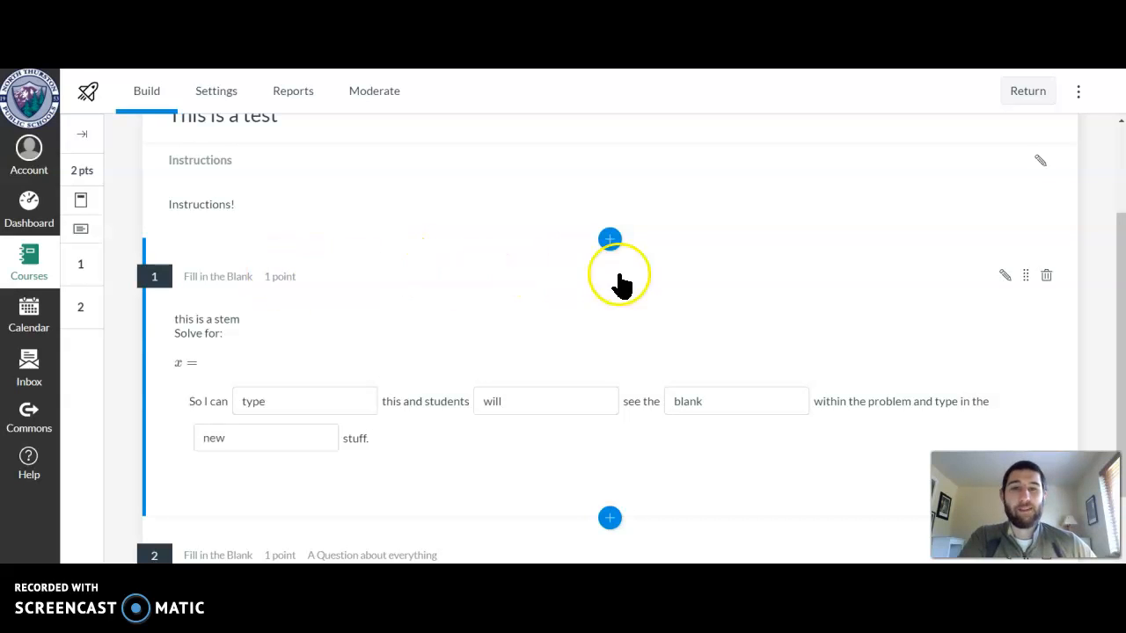
click(1003, 280)
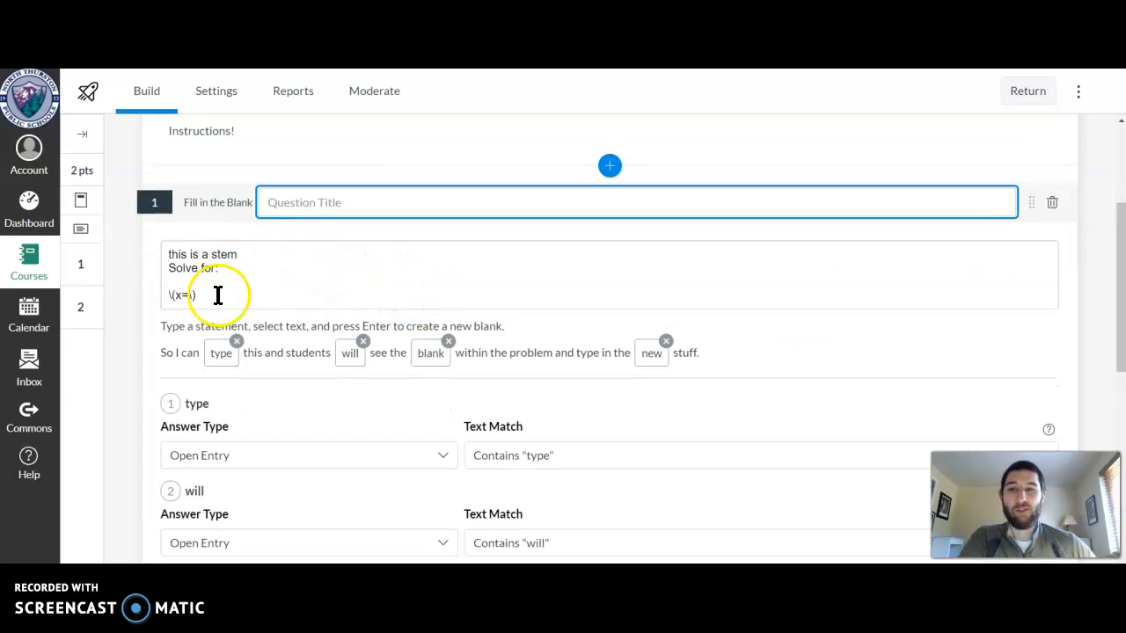
Examine the equation text in question 1's stem and the fill-in statement with its blanks
click(205, 297)
drag(204, 346, 173, 345)
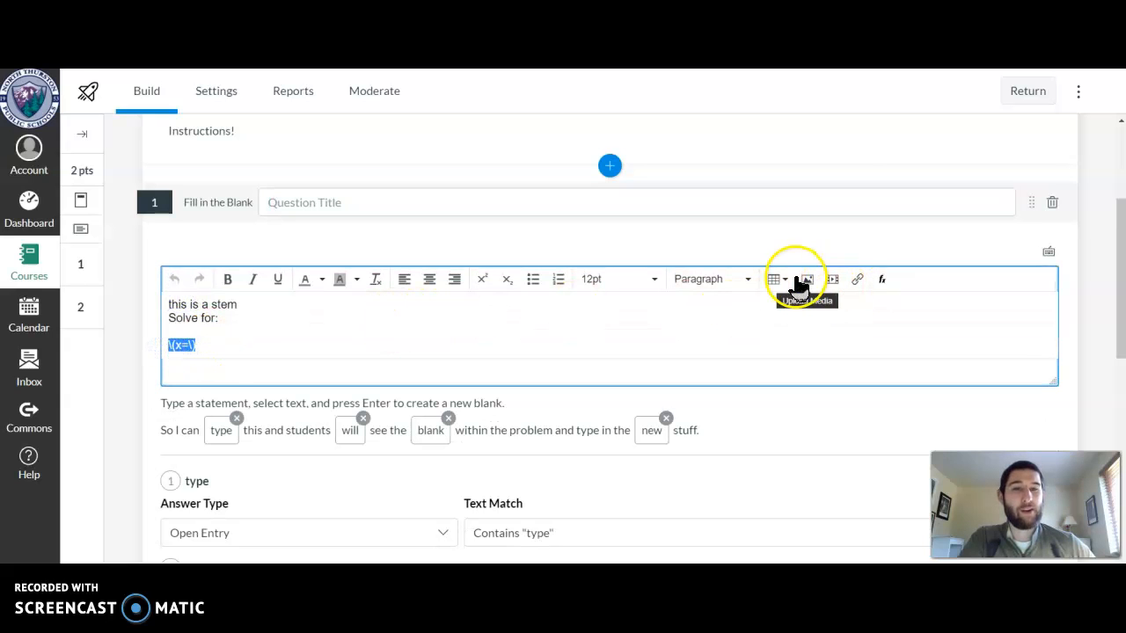
click(200, 344)
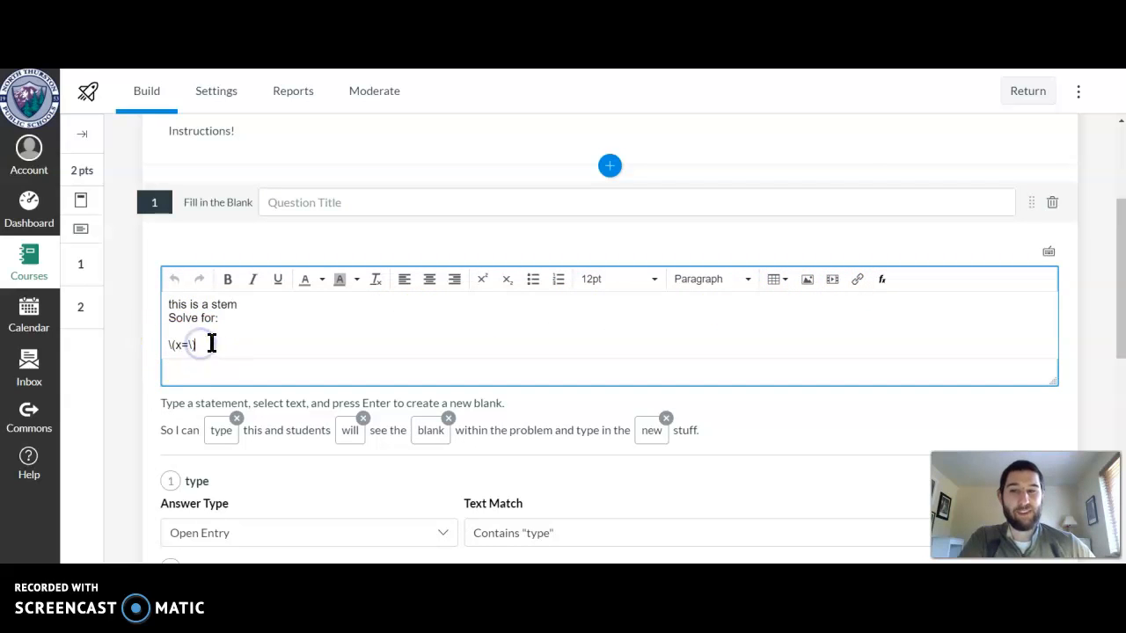
click(195, 345)
click(227, 340)
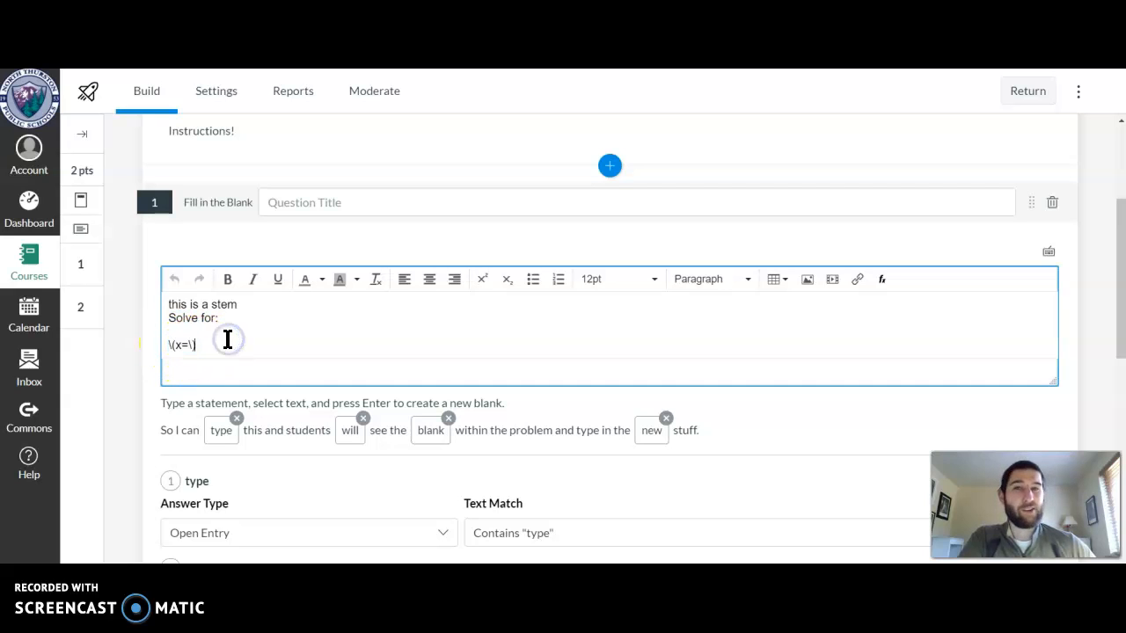
click(238, 322)
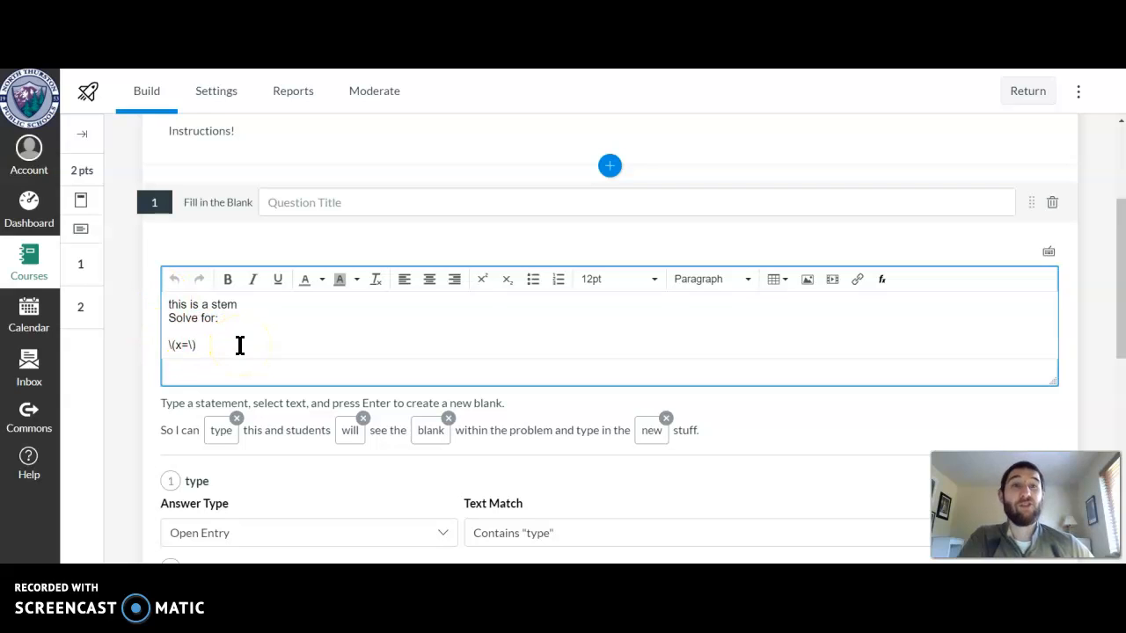
click(296, 432)
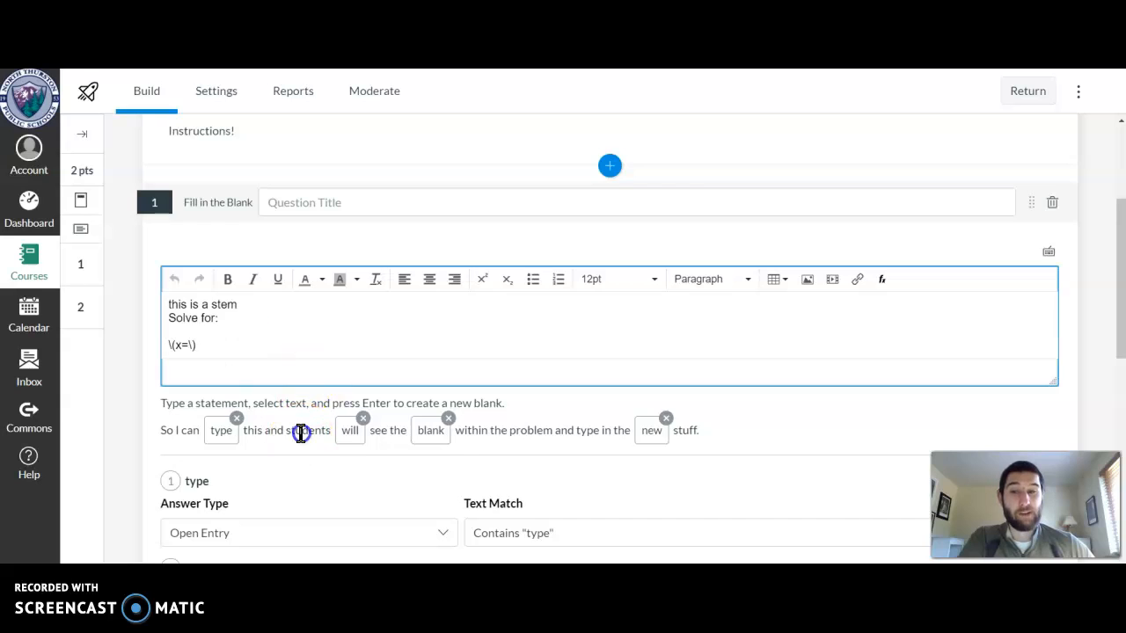
click(176, 446)
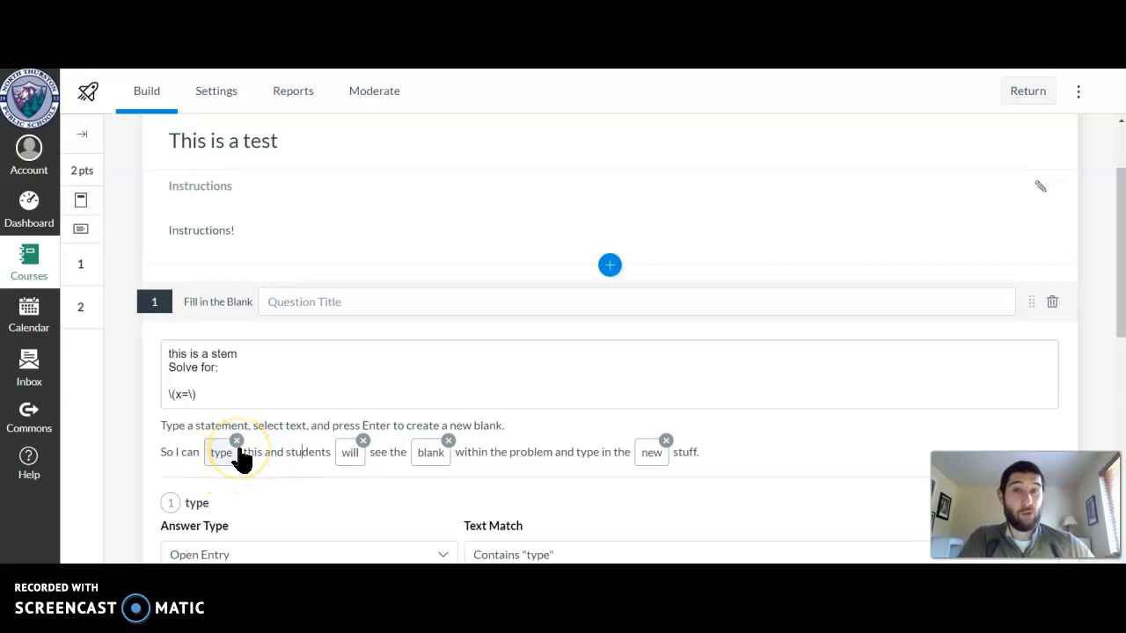
click(162, 456)
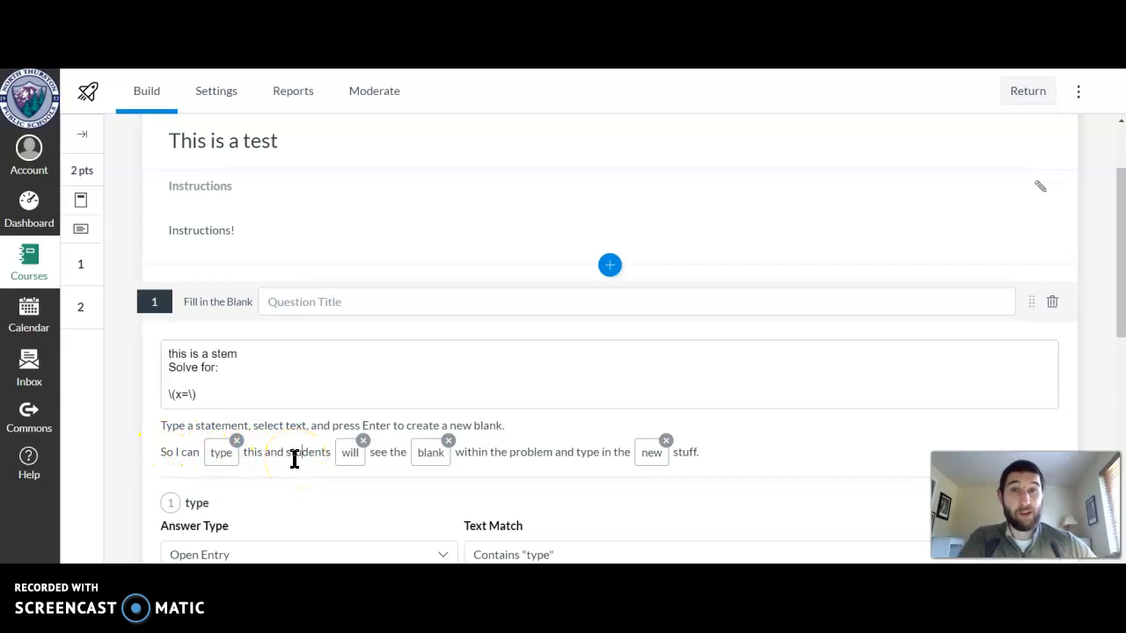
Remove the blank around the word "blank" in question 1's statement and create it again from the same word
click(450, 444)
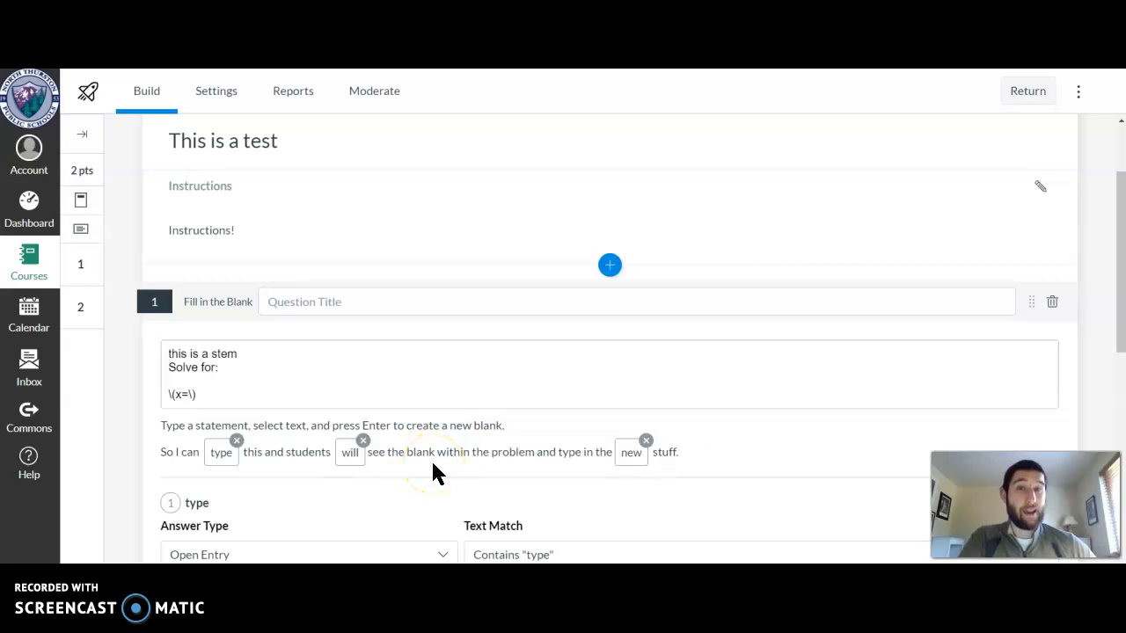
drag(406, 453, 436, 452)
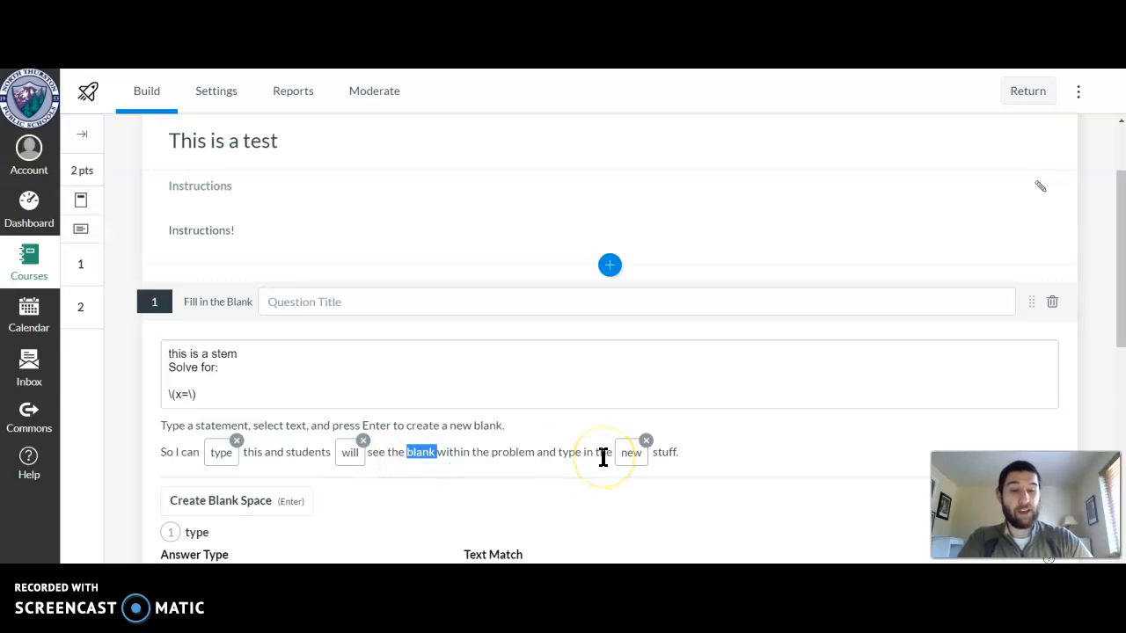
key(Return)
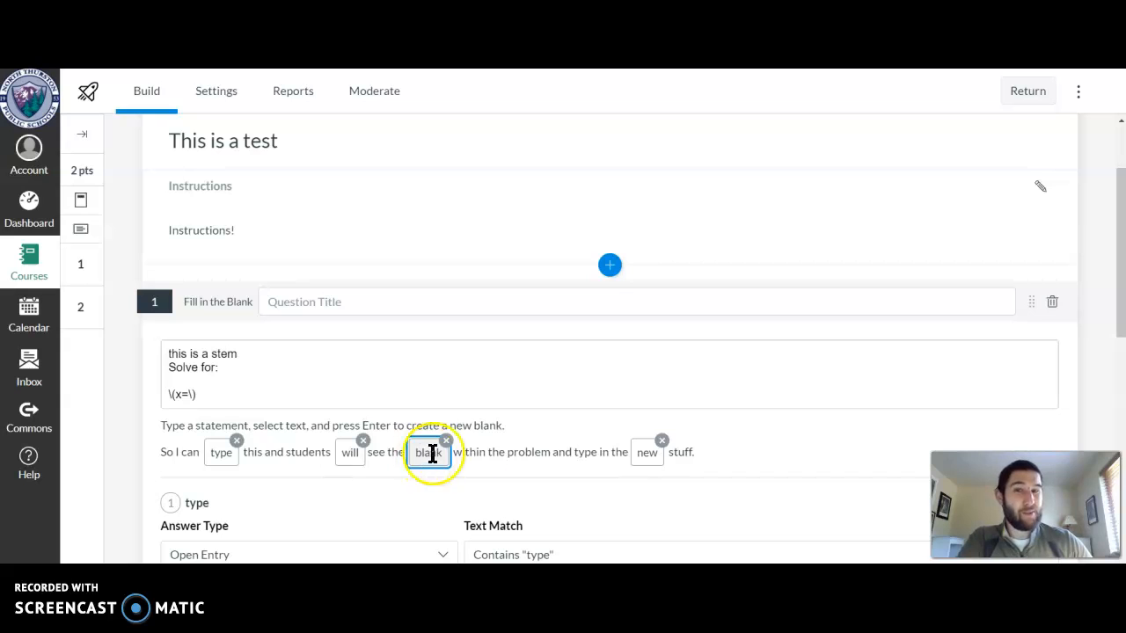
Review the answer type choices for the third blank, "blank", and keep Open Entry
scroll(540, 429, down, 2)
scroll(569, 305, down, 1)
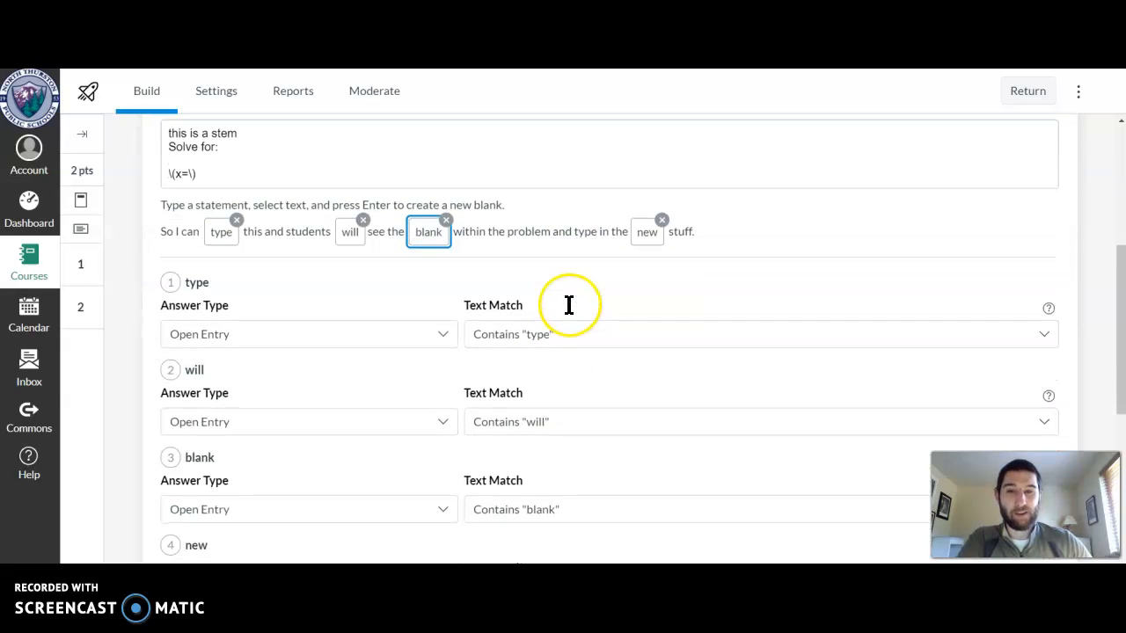
scroll(334, 344, down, 2)
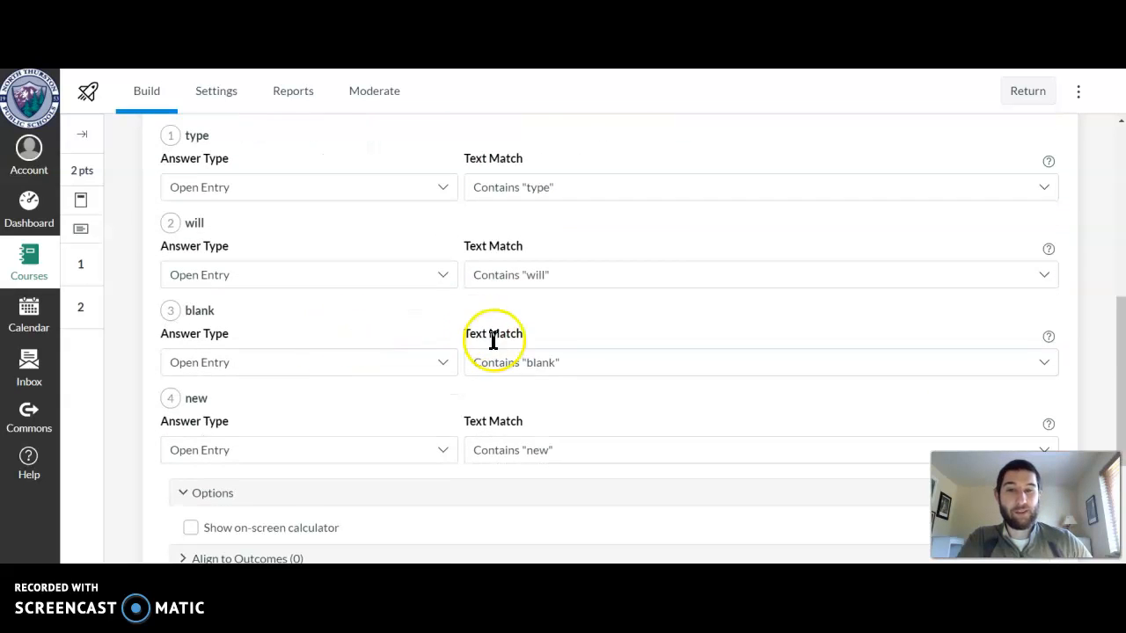
click(444, 363)
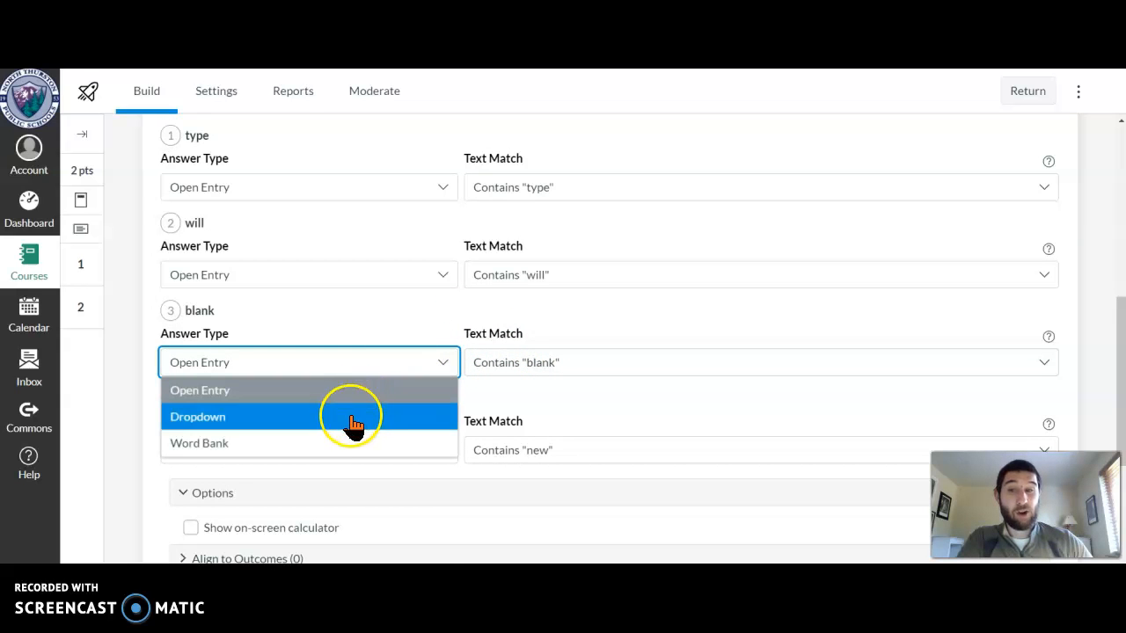
click(319, 399)
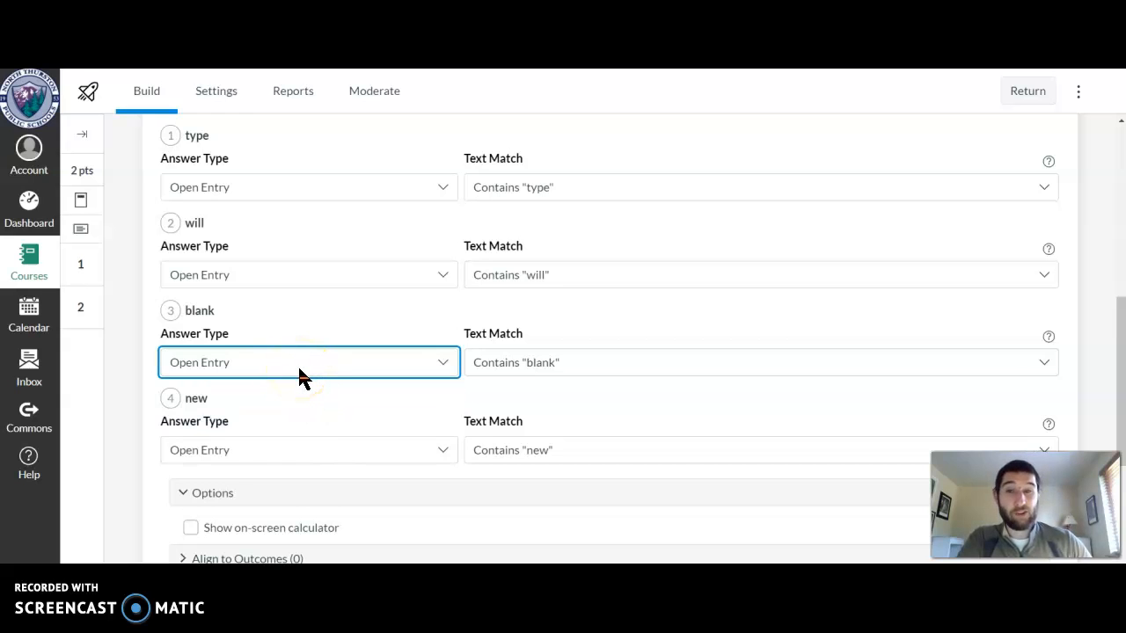
Try Specify Correct Answers as the third blank's text match, and set it back to Contains "blank"
click(1044, 365)
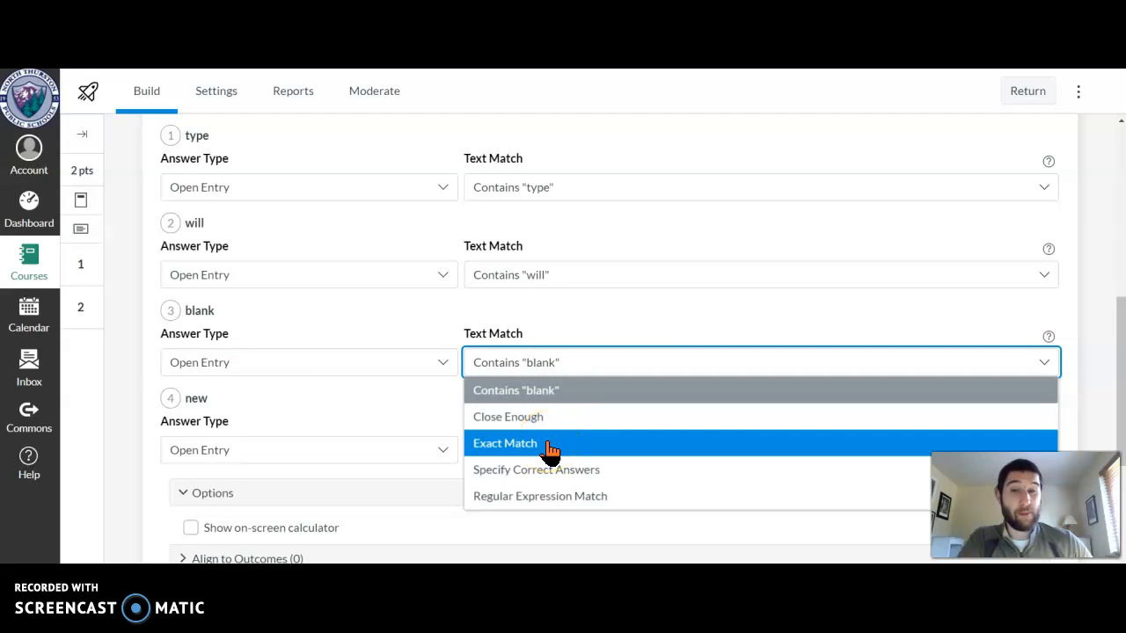
click(586, 473)
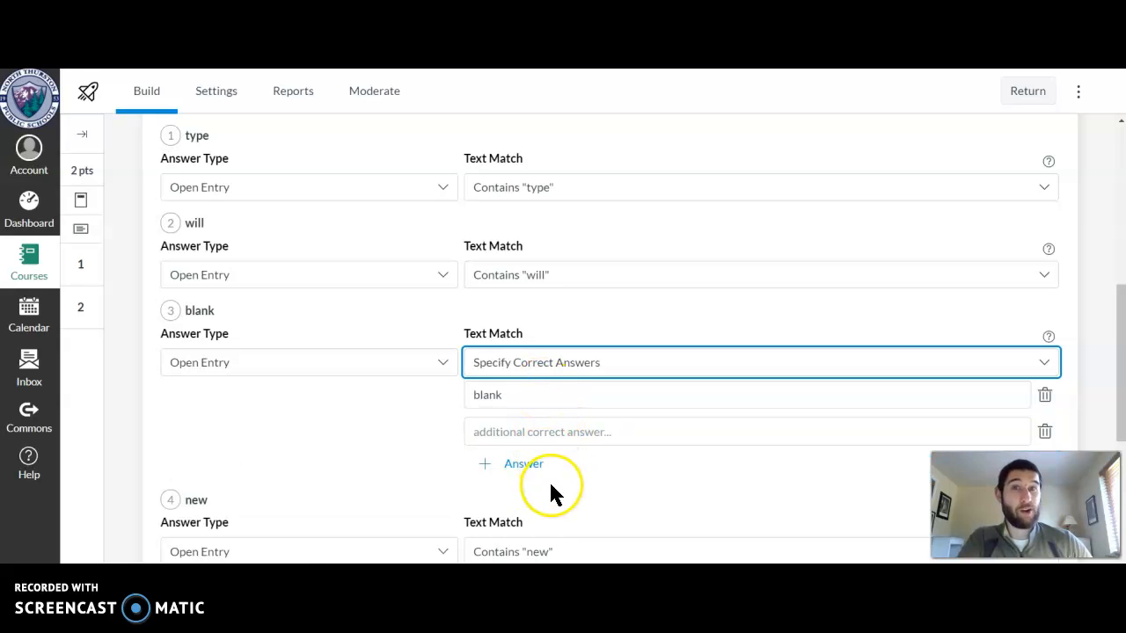
click(592, 368)
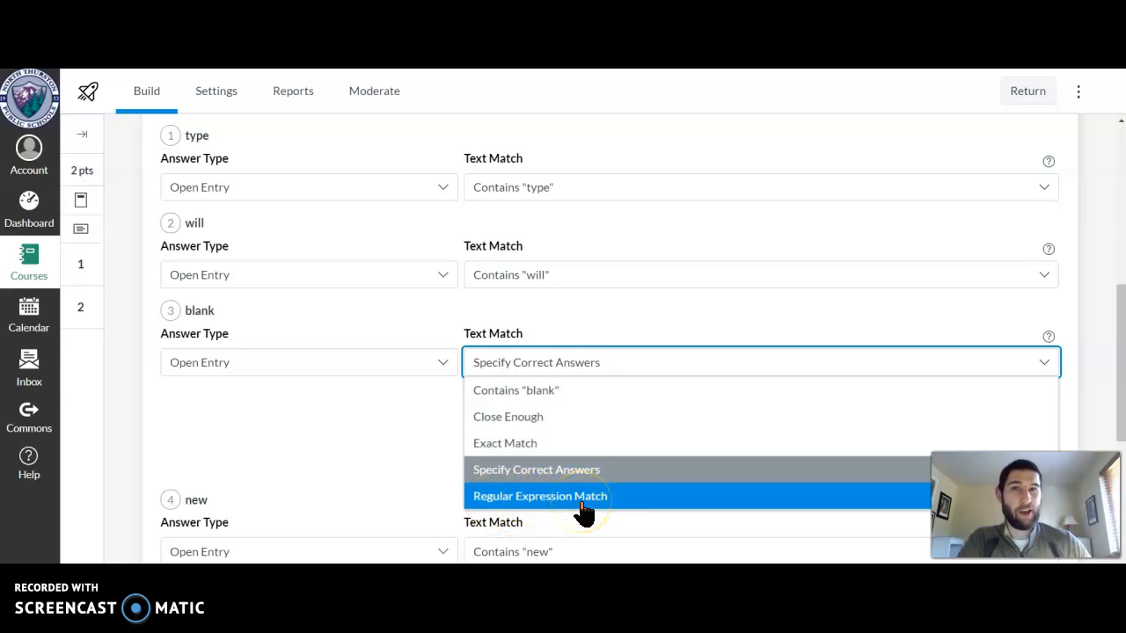
click(536, 394)
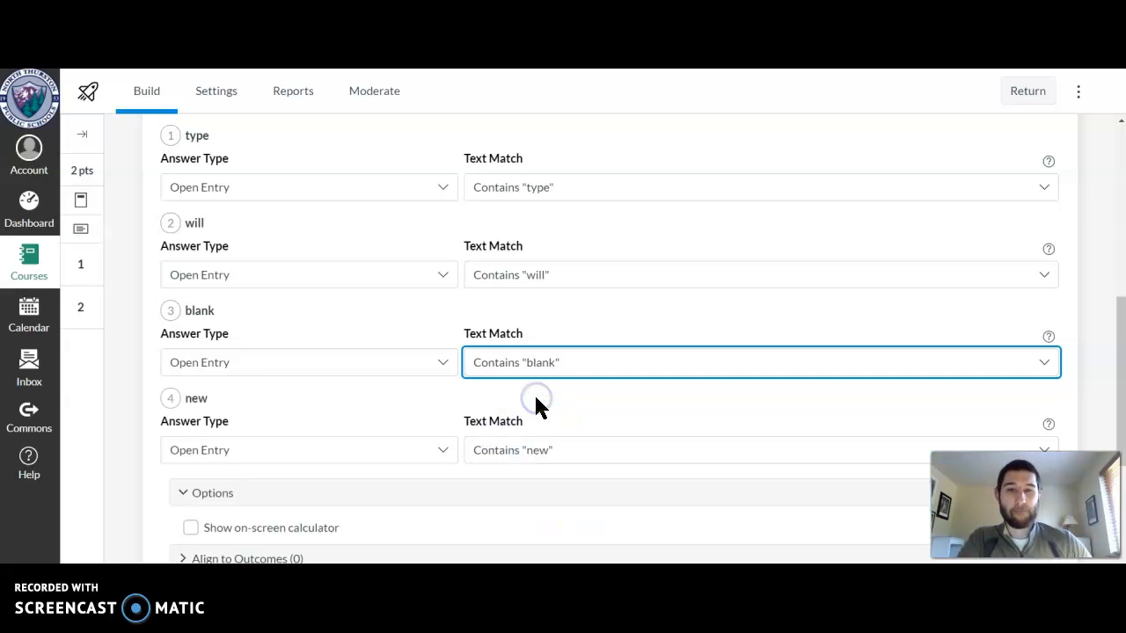
Try showing the on-screen calculator for question 1, disable it again and collapse the question's options
scroll(536, 397, up, 3)
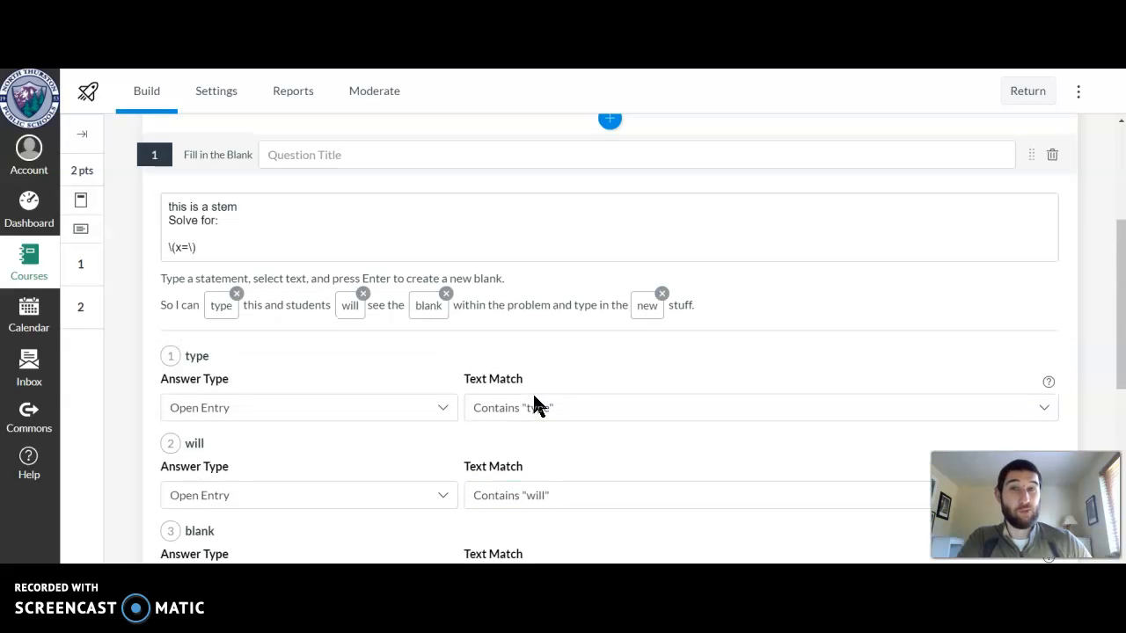
click(452, 317)
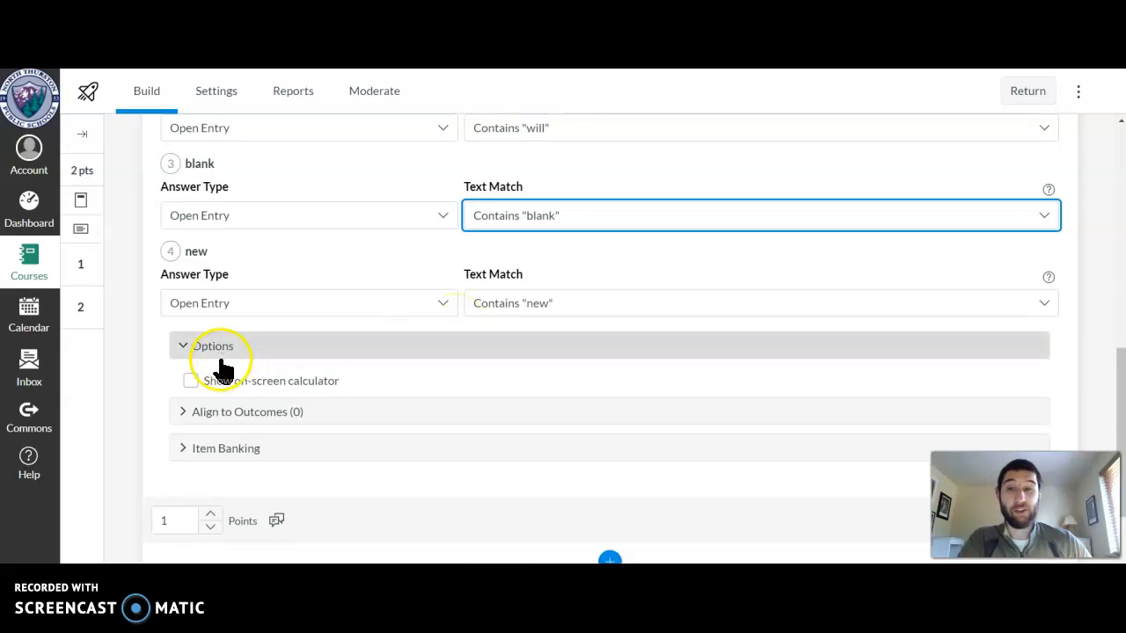
click(183, 413)
click(181, 413)
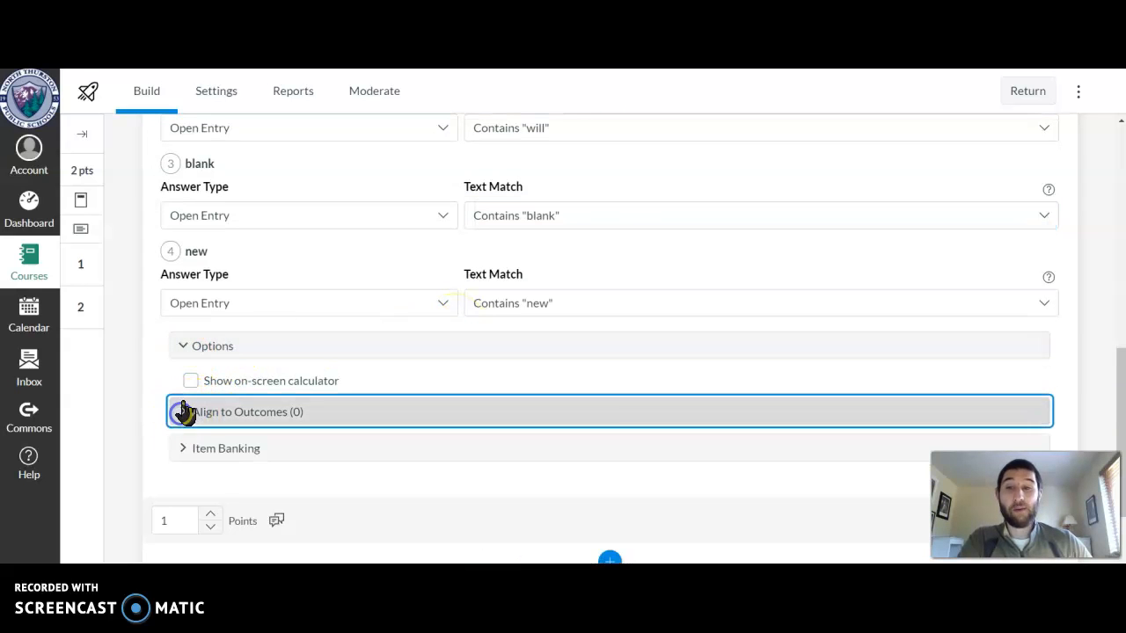
click(191, 383)
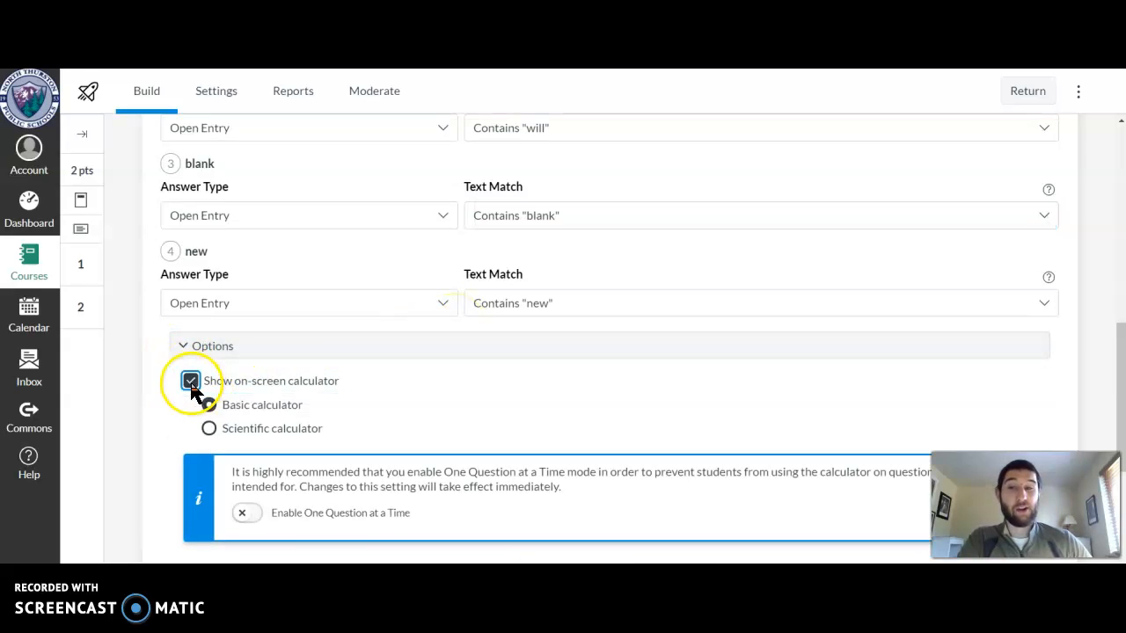
click(190, 382)
click(184, 350)
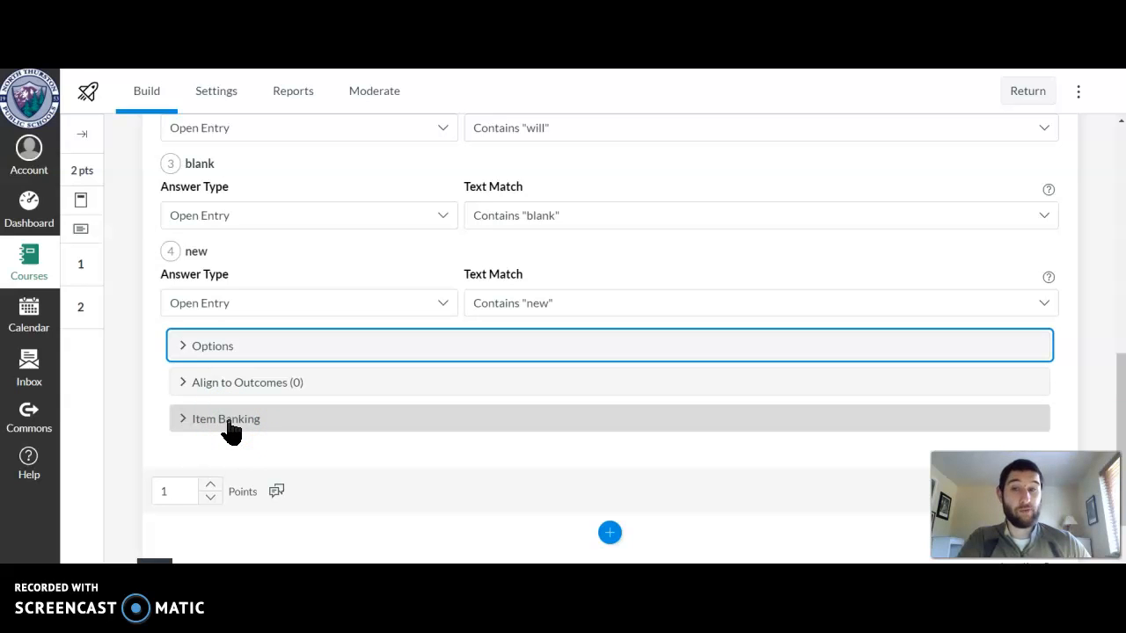
Check the item banking option of question 1 and finish editing the question
click(183, 423)
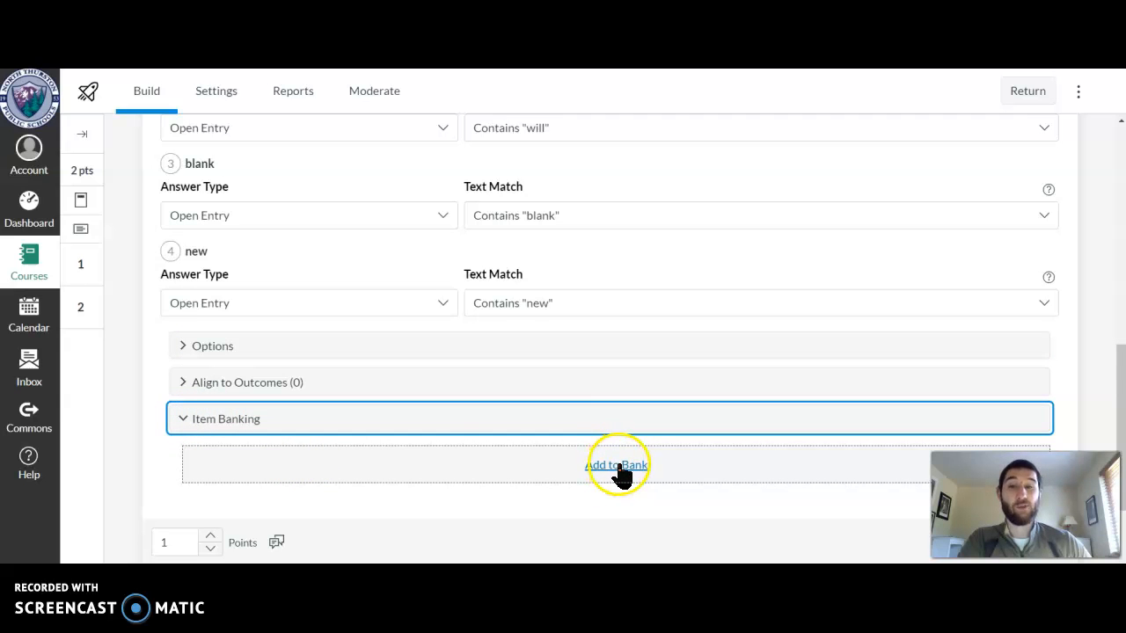
click(182, 420)
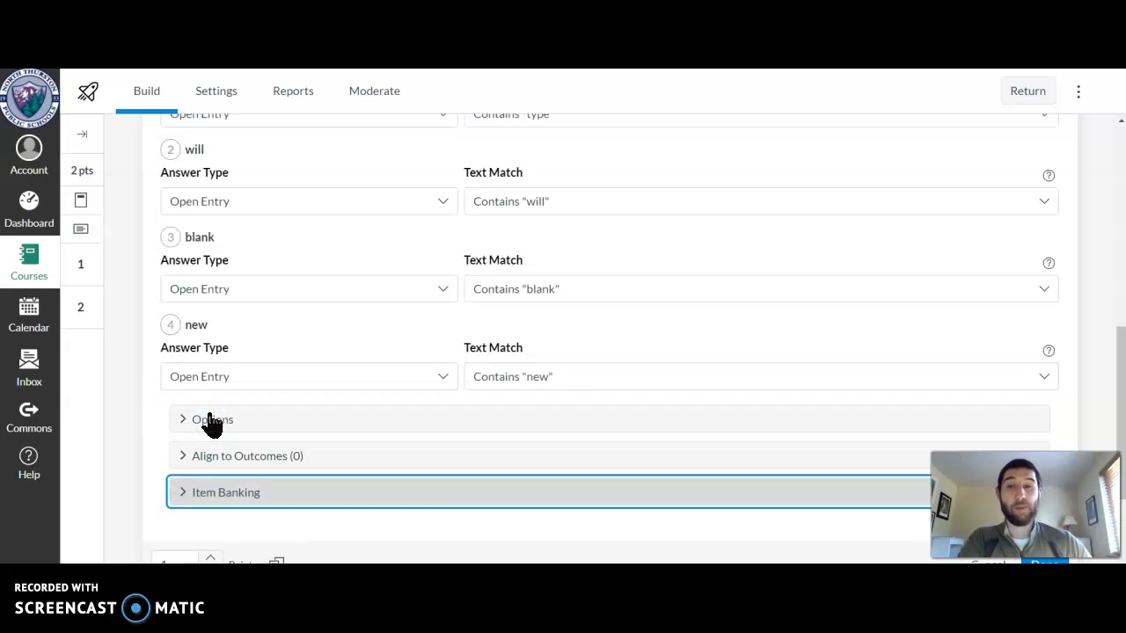
scroll(212, 422, up, 4)
scroll(862, 364, down, 5)
click(1051, 422)
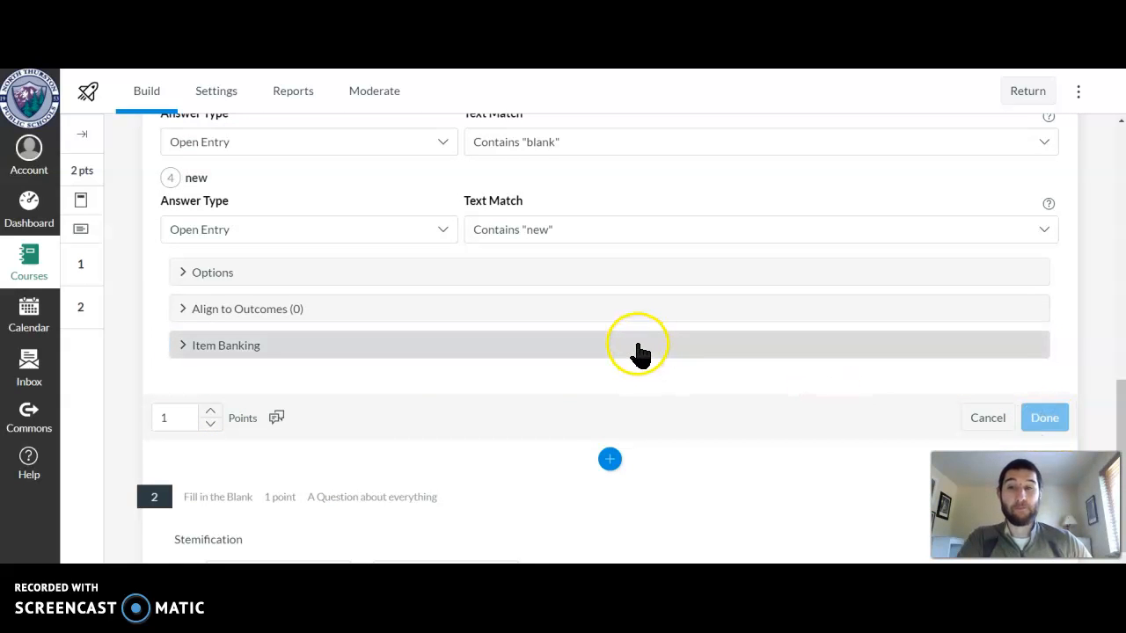
Open the second question, "A Question about everything", for editing and bring its blanks' answer settings into view
scroll(612, 342, up, 1)
scroll(616, 342, down, 3)
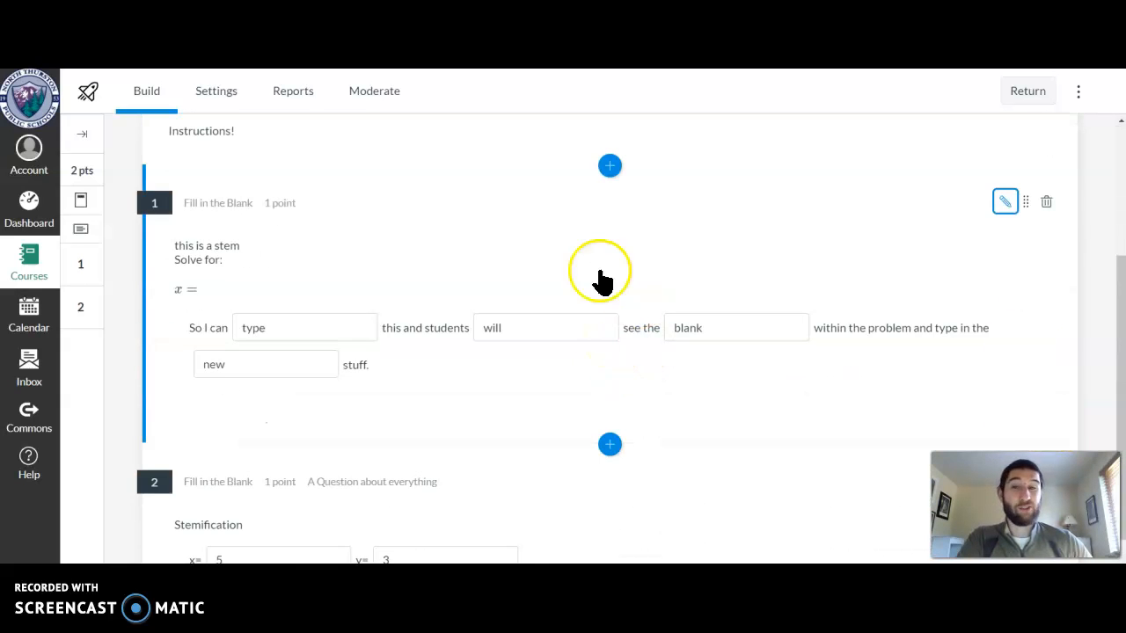
scroll(626, 339, down, 1)
scroll(281, 282, up, 1)
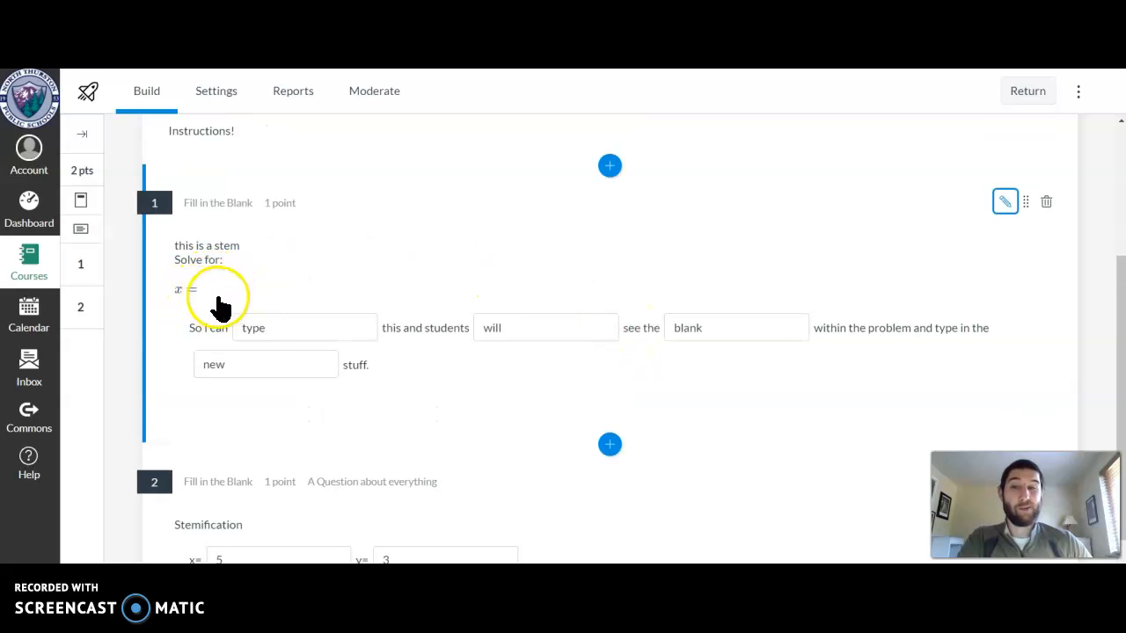
scroll(223, 297, down, 1)
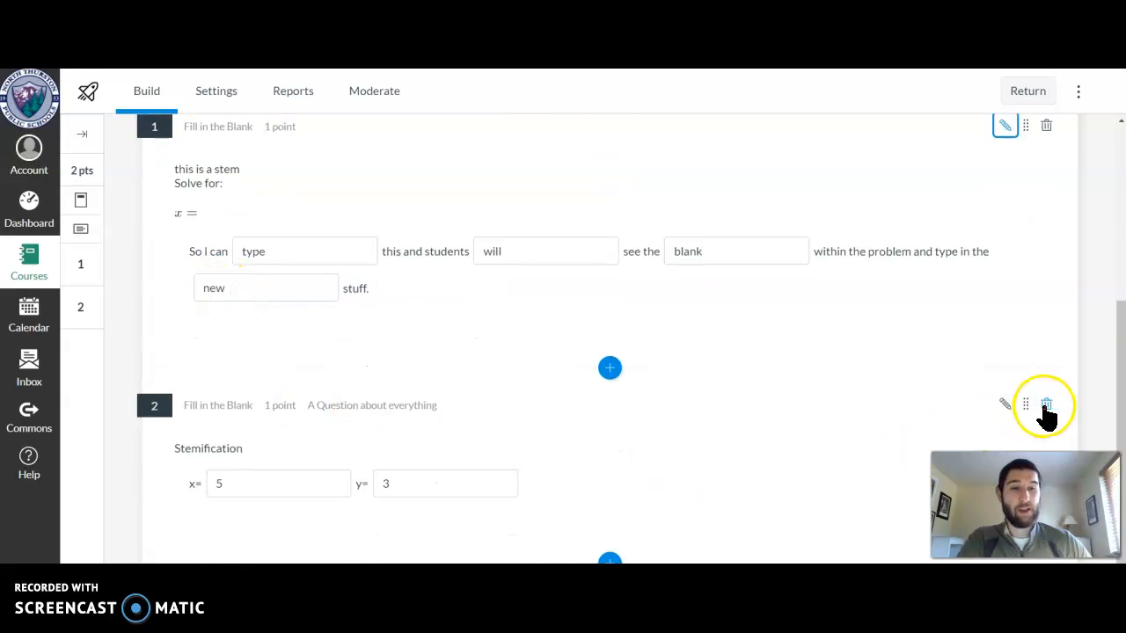
click(1005, 405)
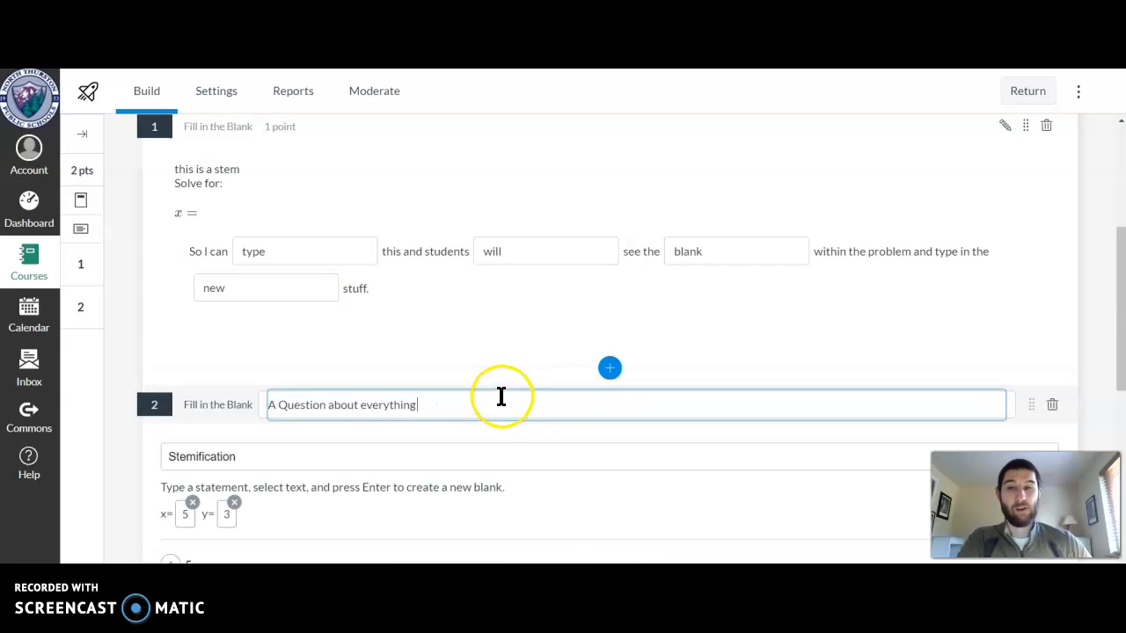
scroll(503, 397, down, 3)
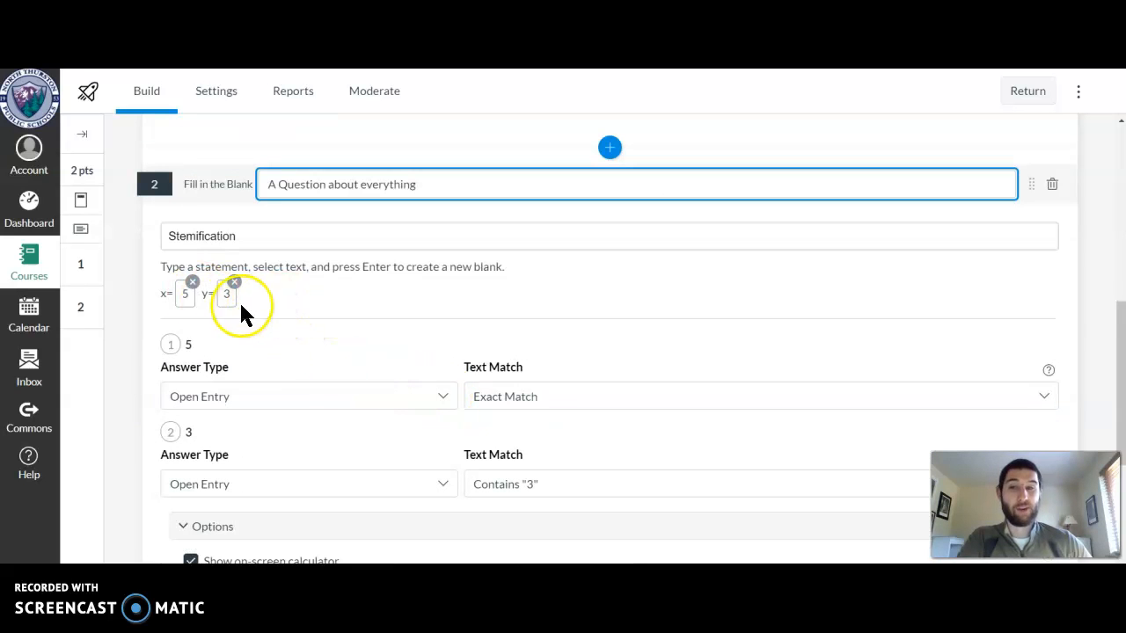
Inspect question 2's stem text and its statement with the x and y blanks
click(259, 234)
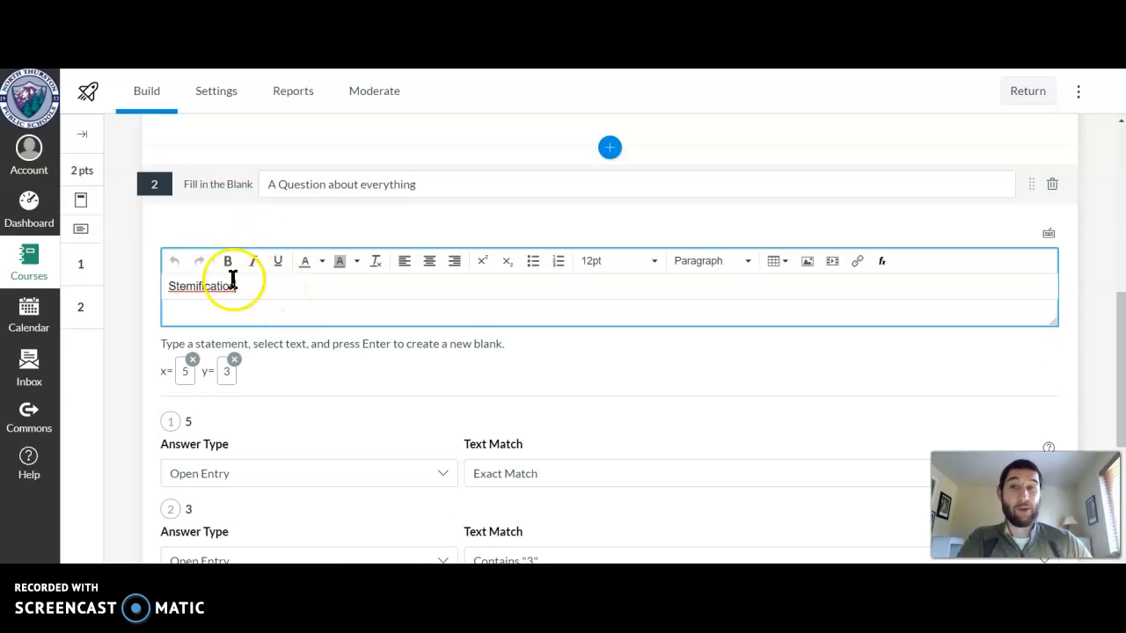
click(290, 335)
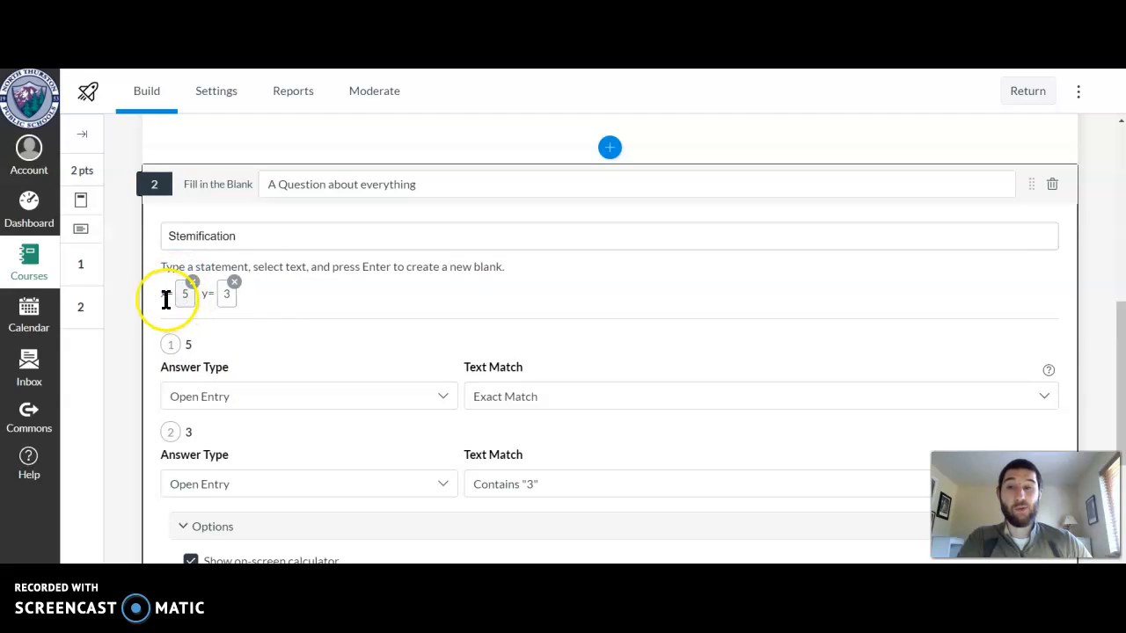
click(282, 302)
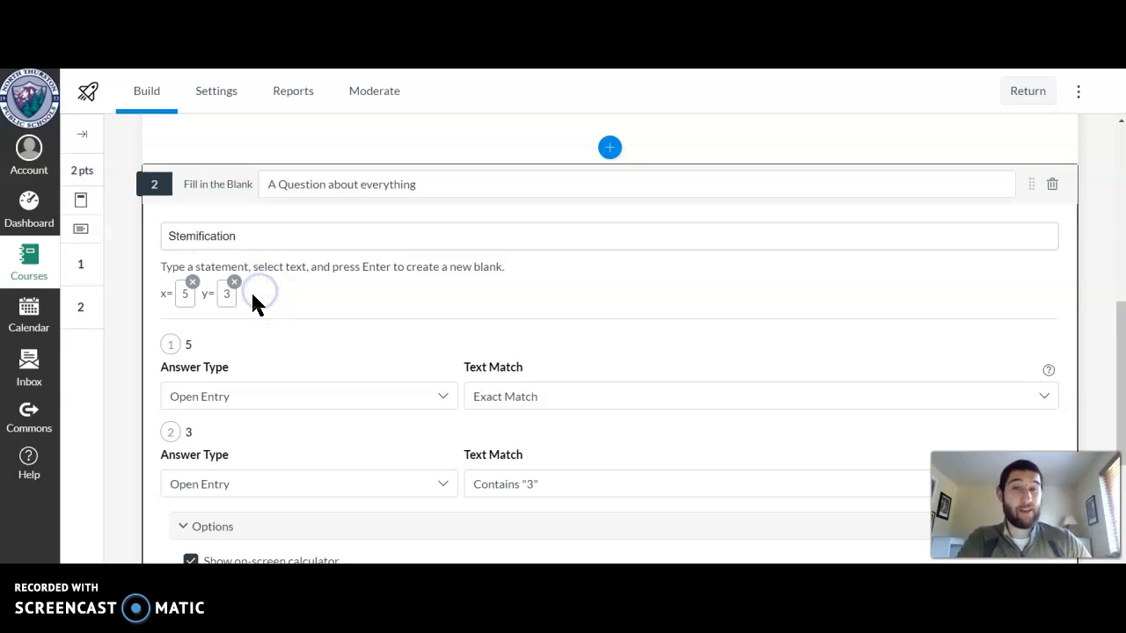
click(257, 294)
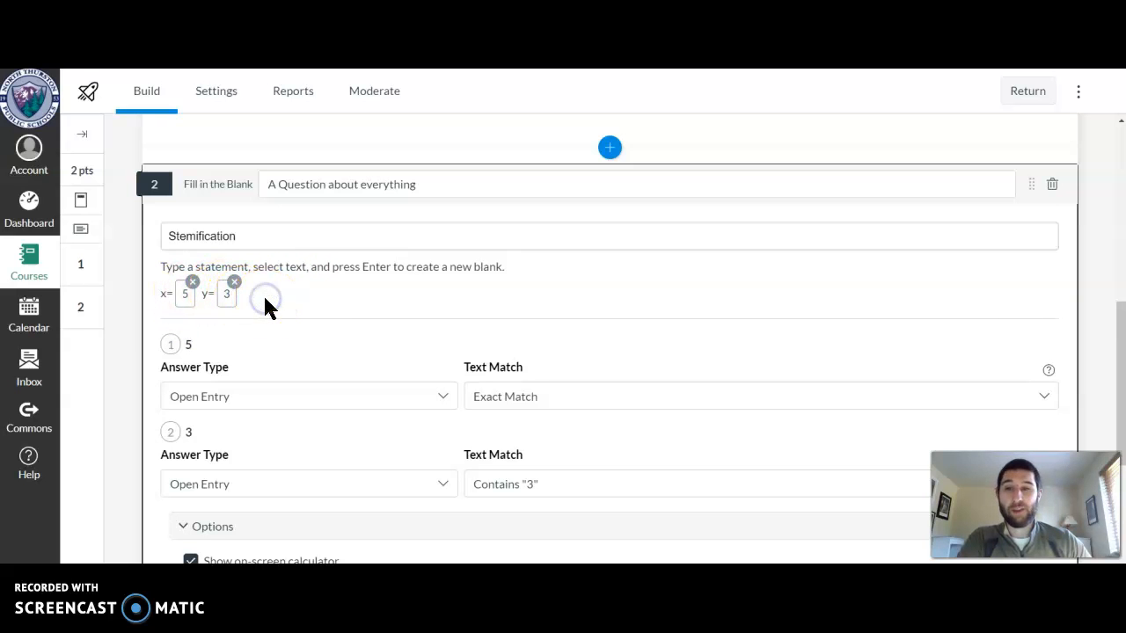
Finish editing question 2 after checking its calculator options, and return to the course's list of quizzes
scroll(669, 345, down, 1)
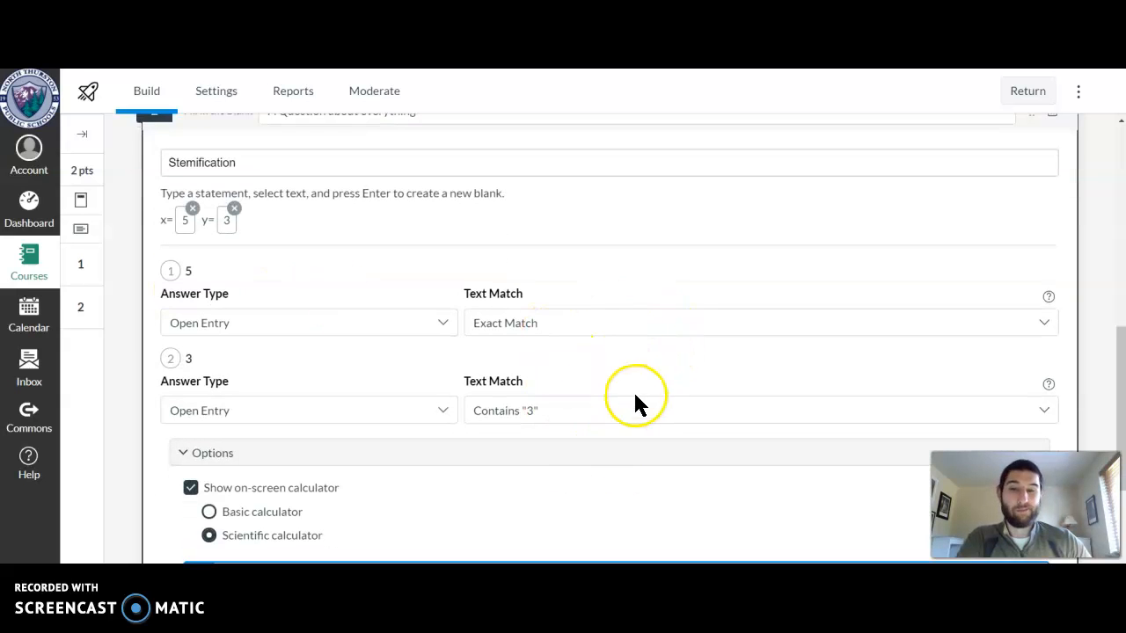
scroll(516, 315, down, 2)
scroll(511, 317, up, 3)
scroll(848, 360, down, 5)
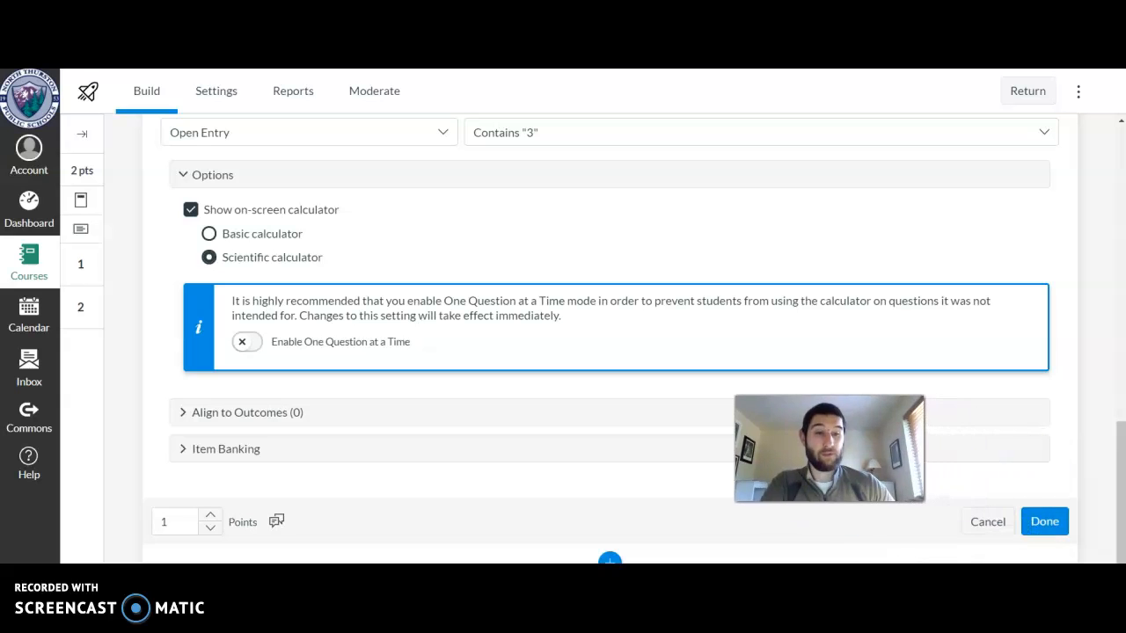
click(1047, 522)
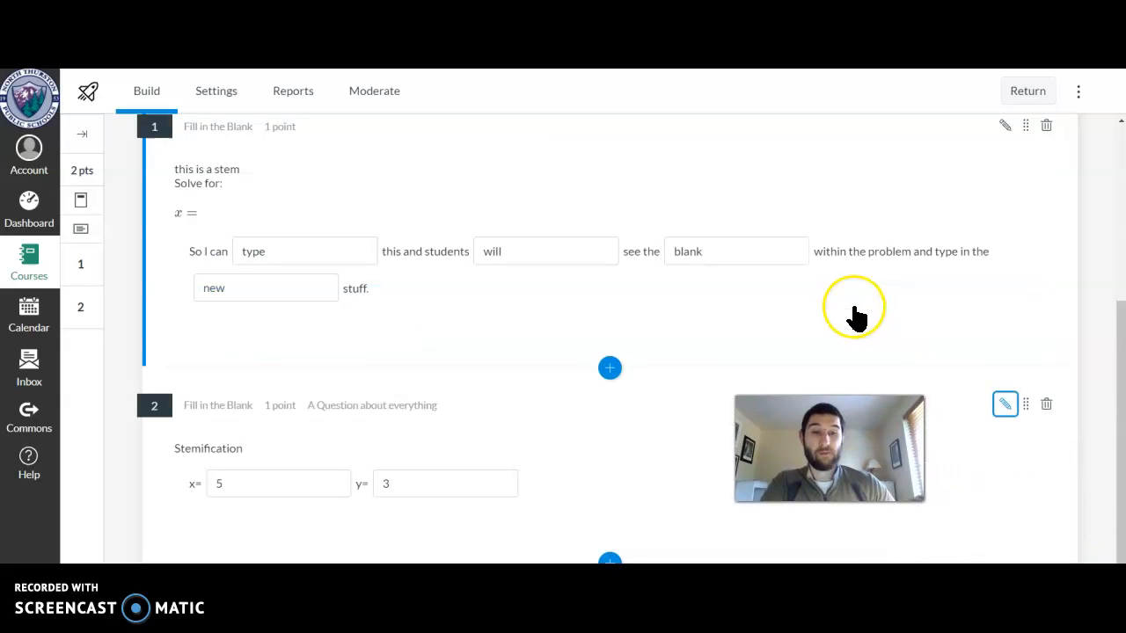
scroll(445, 361, up, 4)
click(1020, 98)
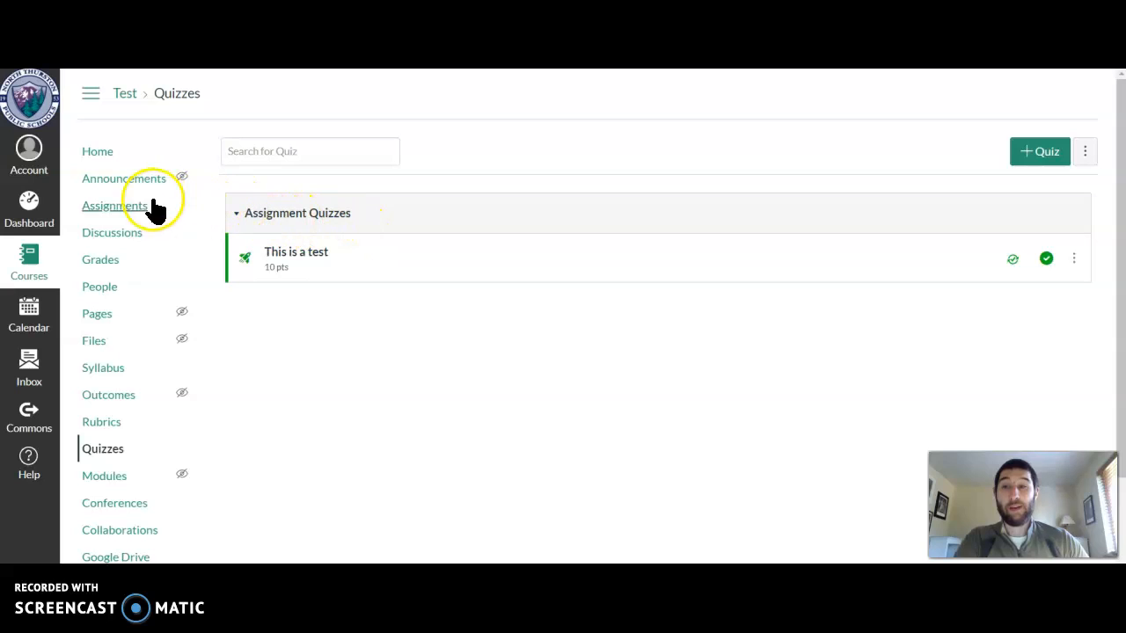
Open the Test course's gradebook and check the grading options, including SpeedGrader, for the "This is a test" assignment
click(112, 260)
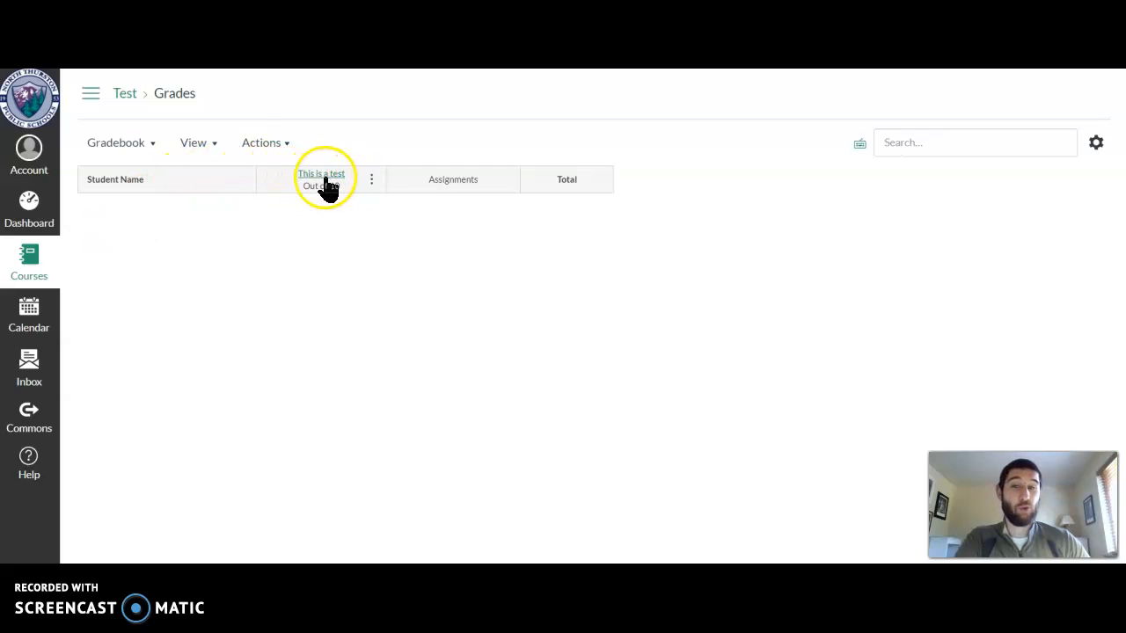
click(371, 186)
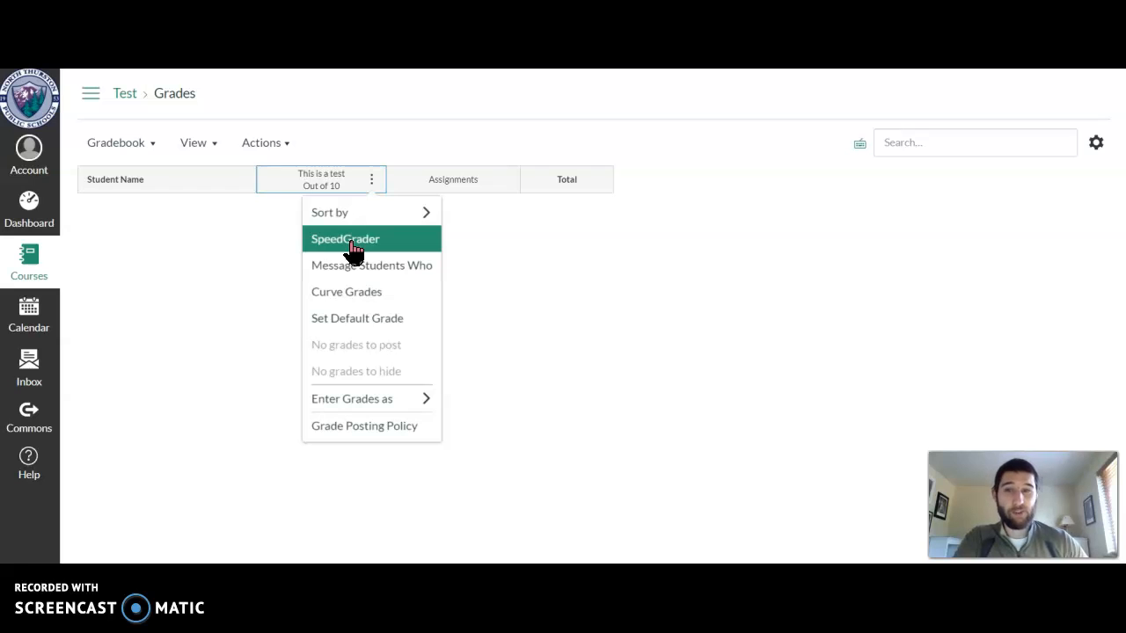
click(276, 251)
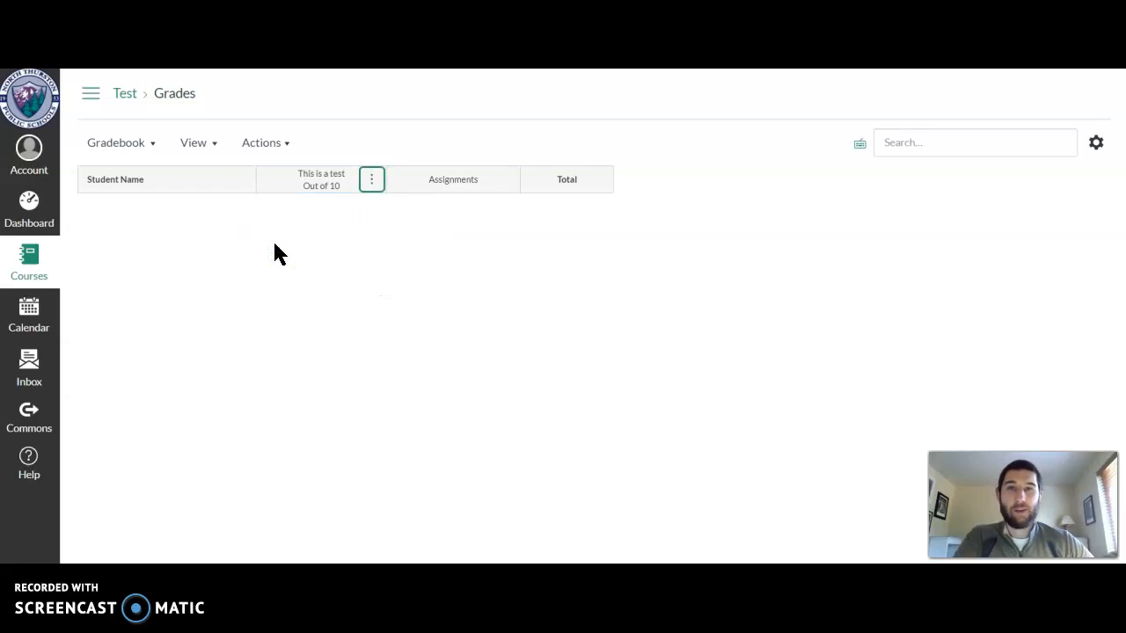